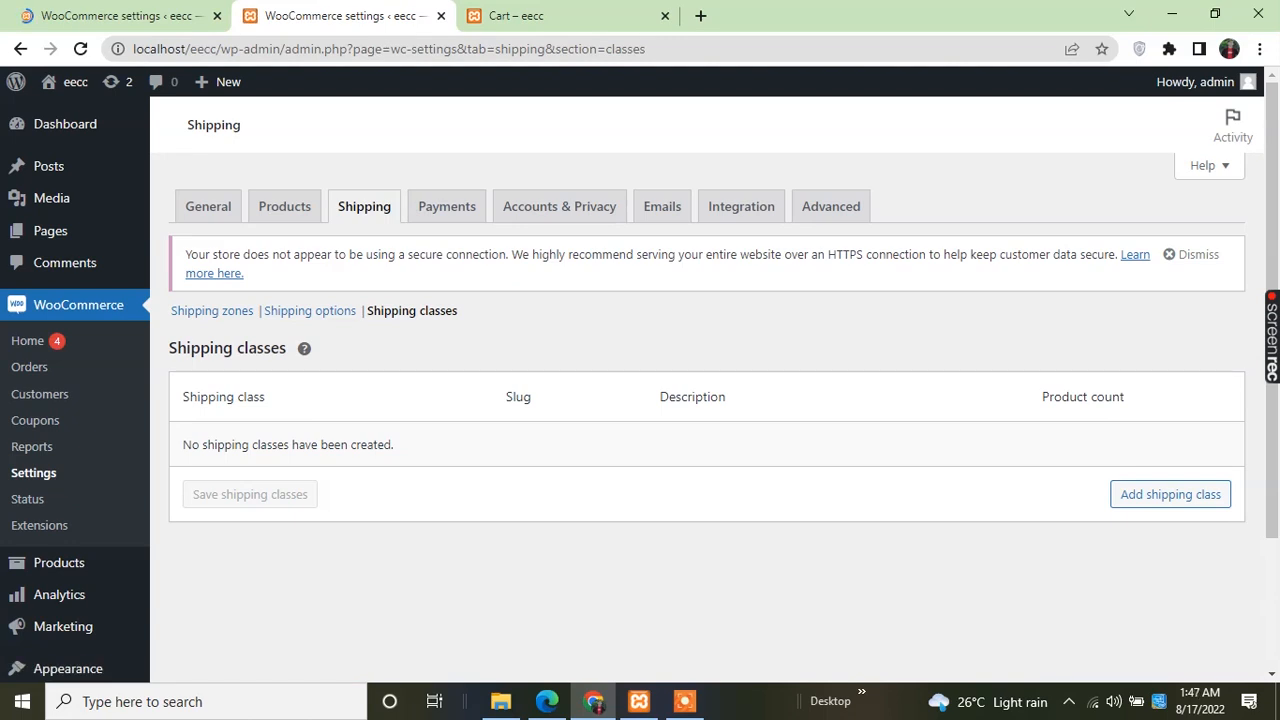
Add a shipping class with the name "heavy" and the slug "heavy"
click(1170, 494)
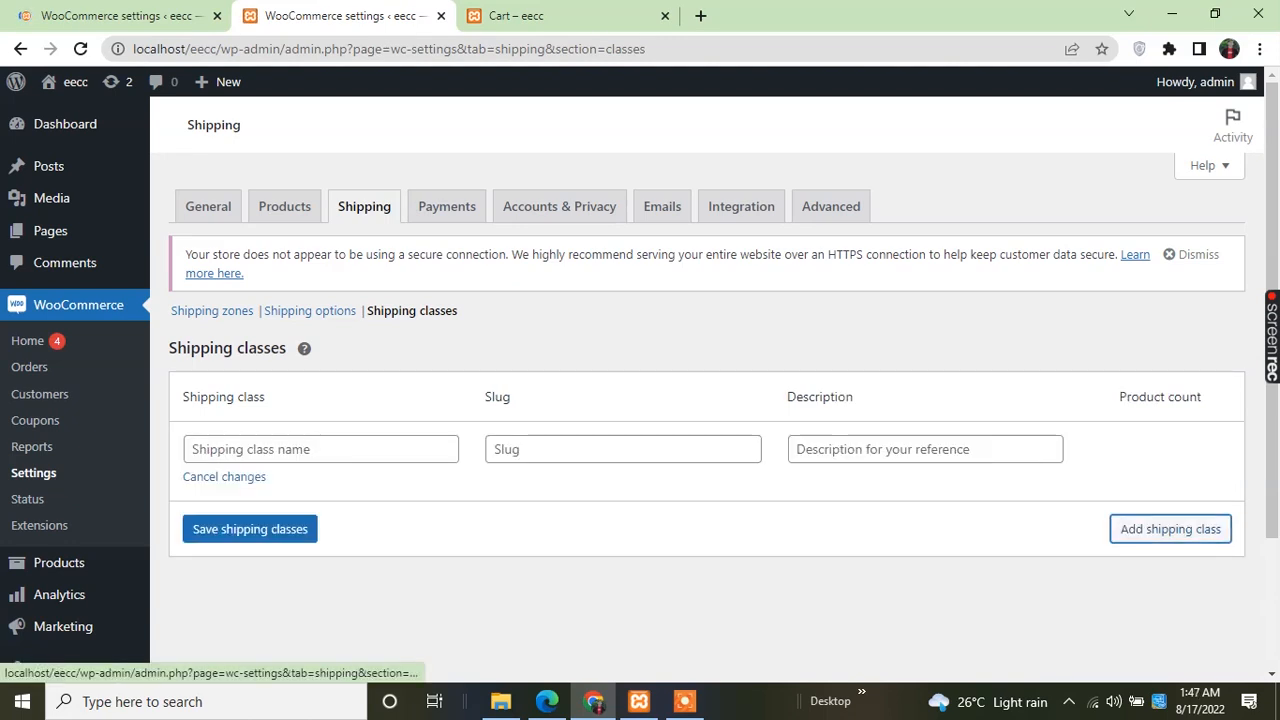
click(320, 449)
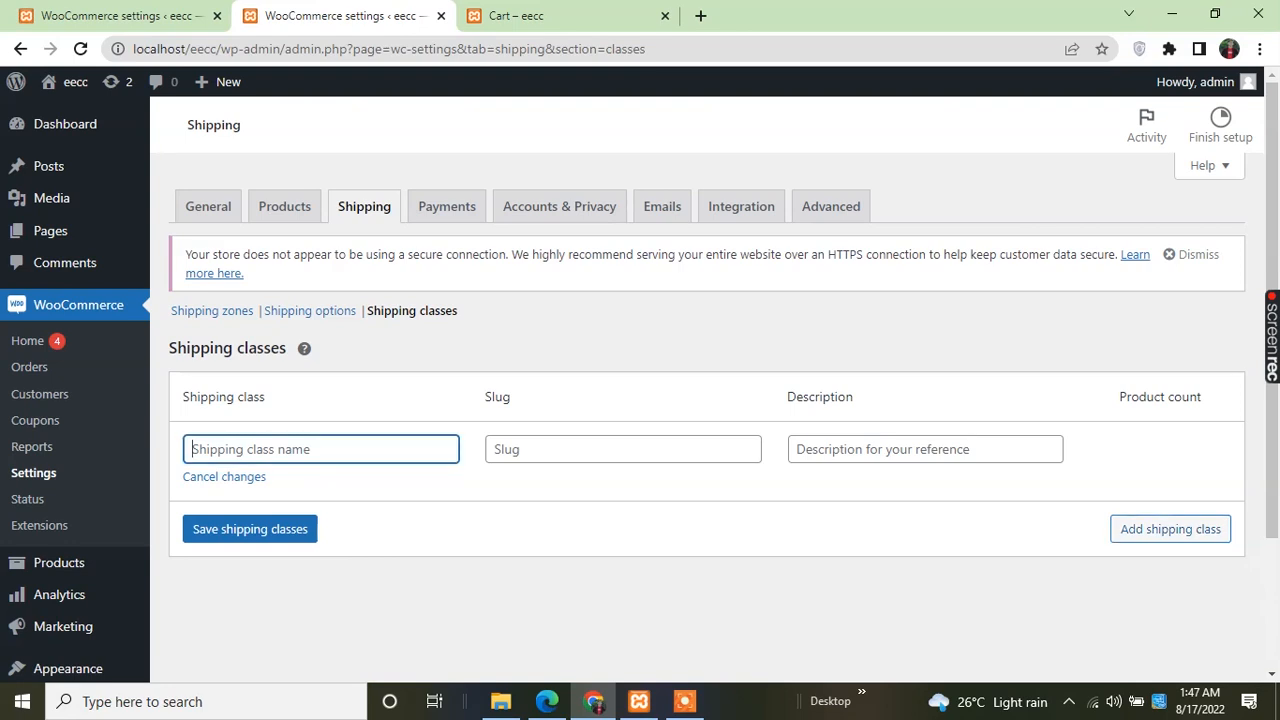
text(heay)
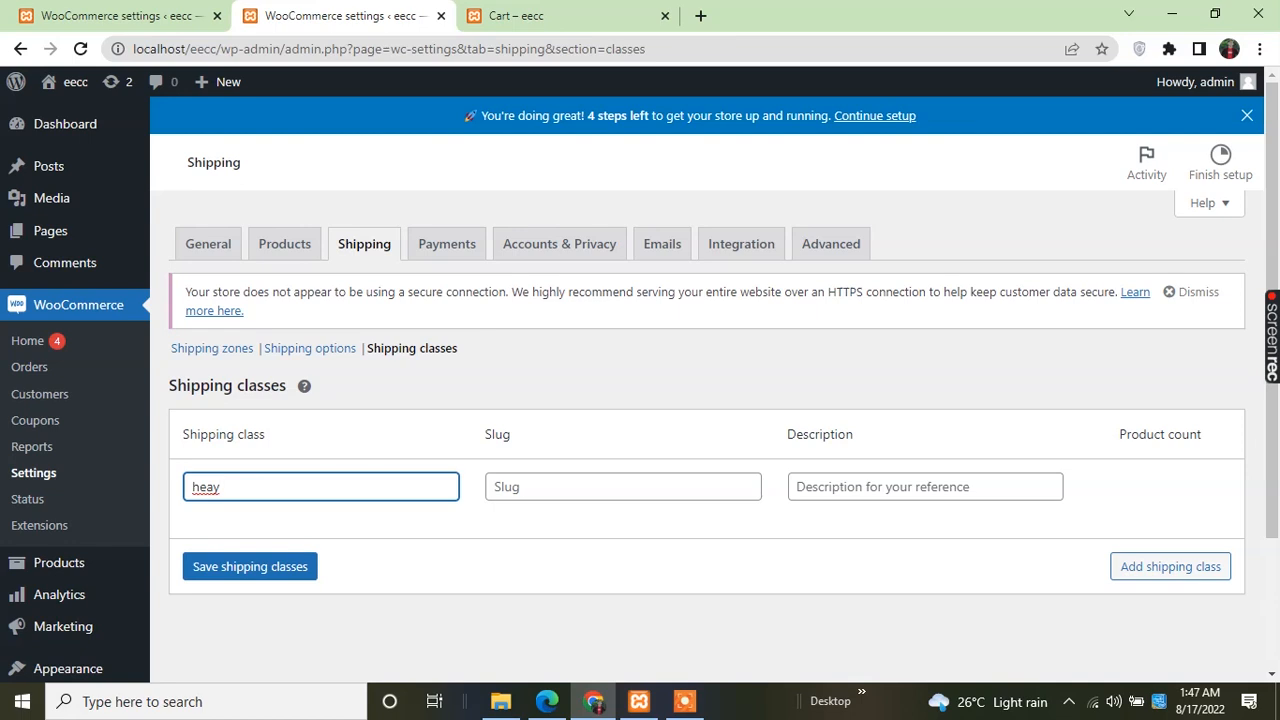
key(BackSpace)
text(vy)
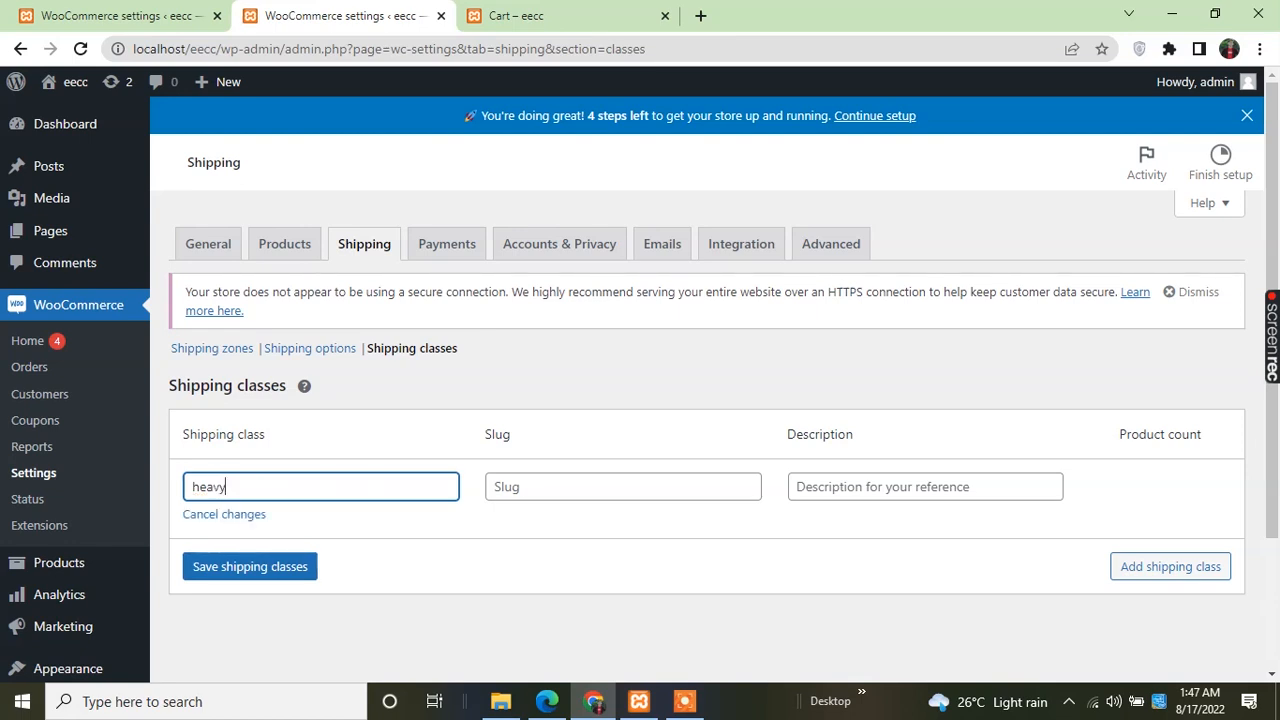
key(Tab)
text(heavy)
Describe the new shipping class as "this product is a little bit heavy" and save the shipping classes
click(925, 487)
text(th)
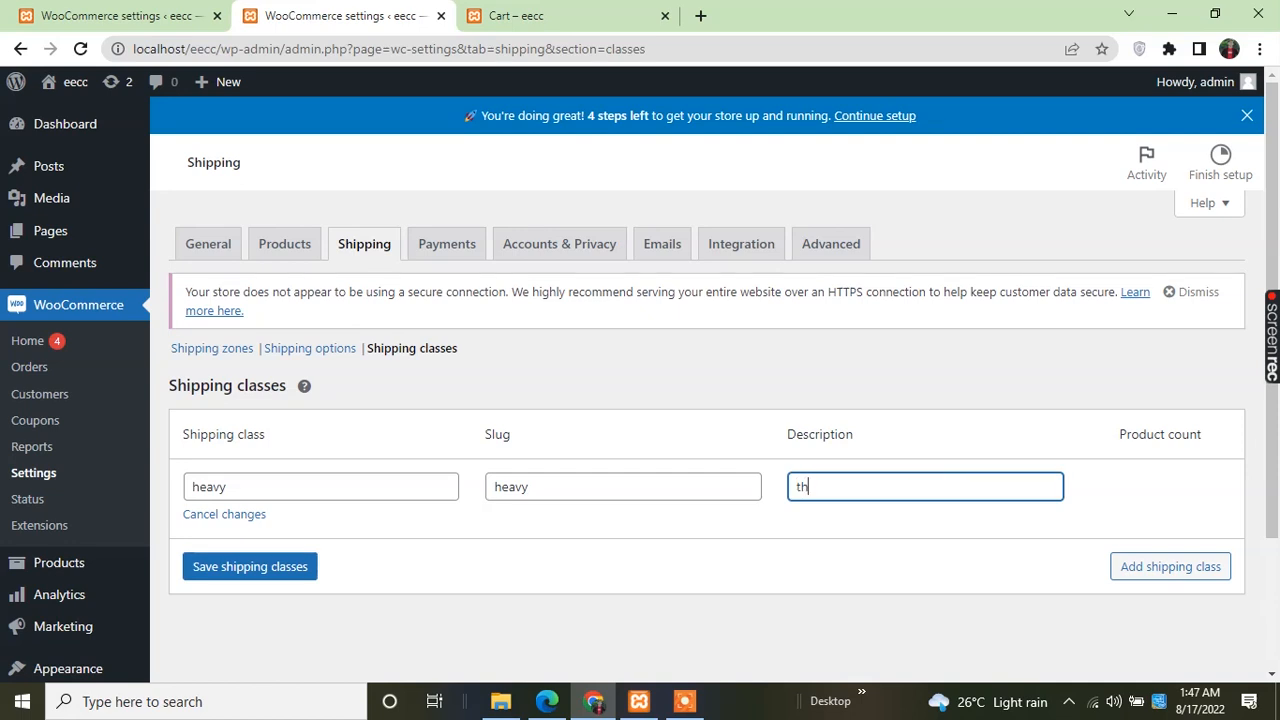
text(is product is a little bit)
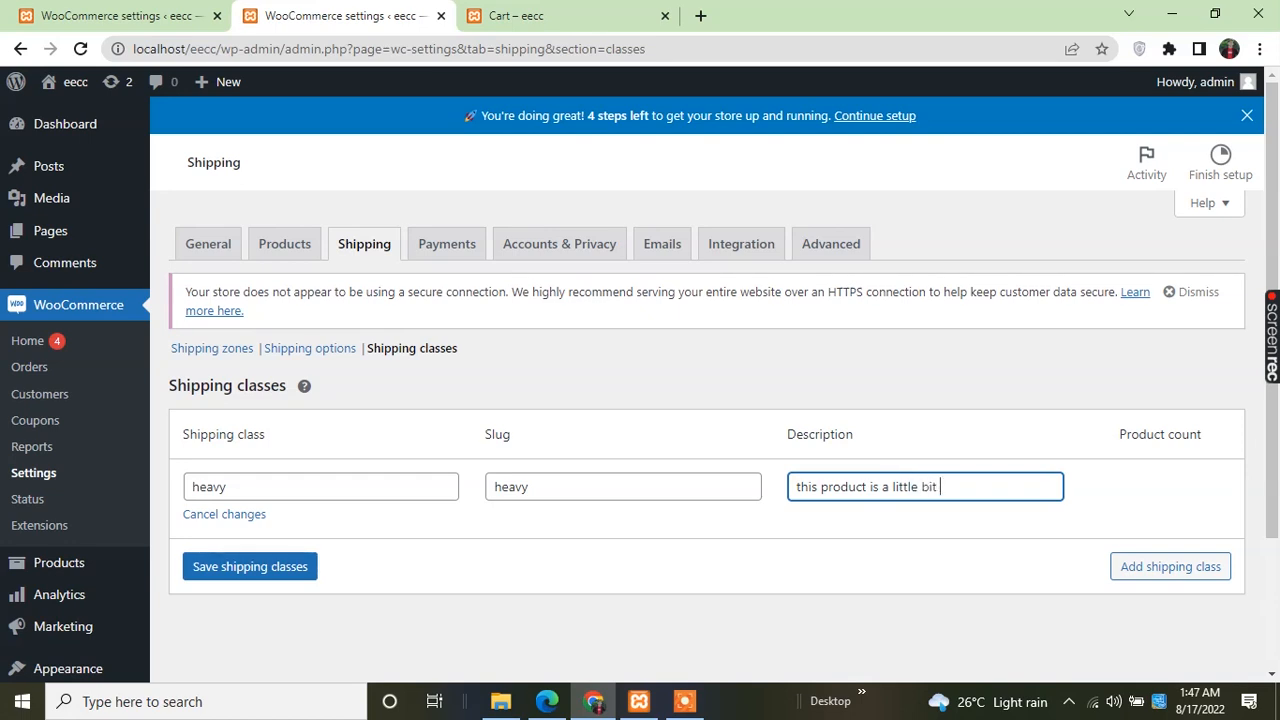
text( heavy)
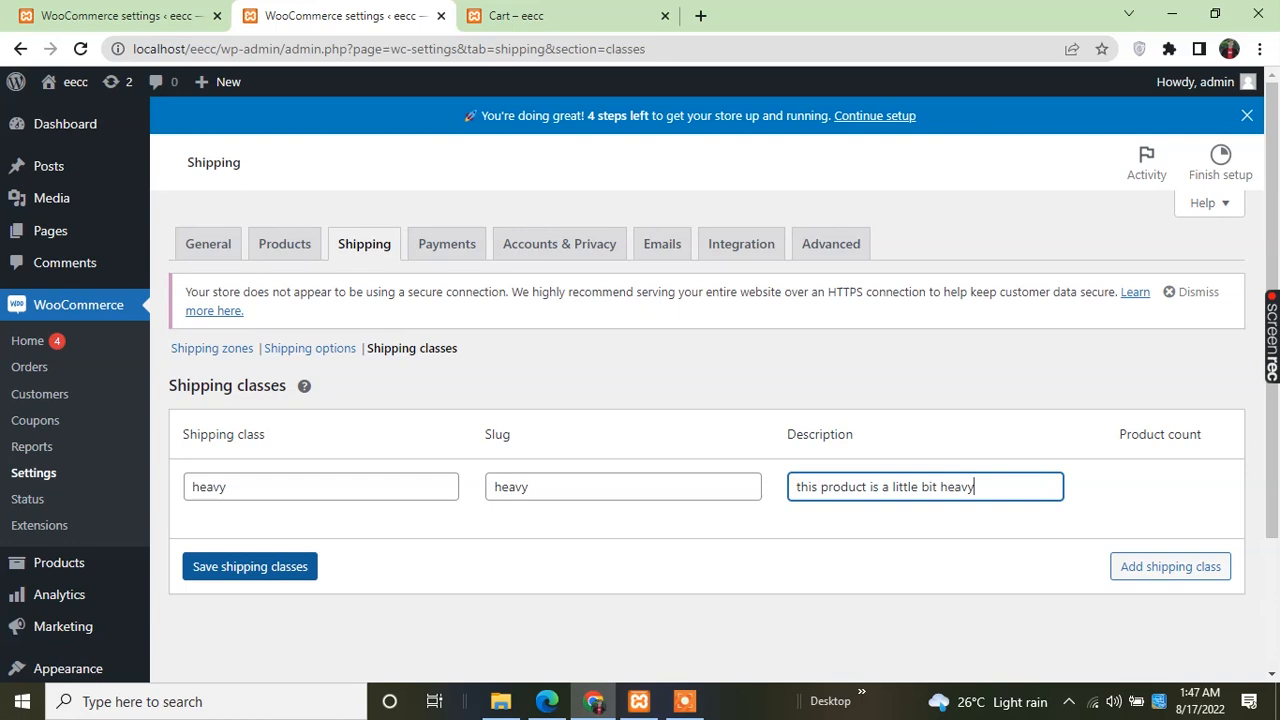
click(250, 566)
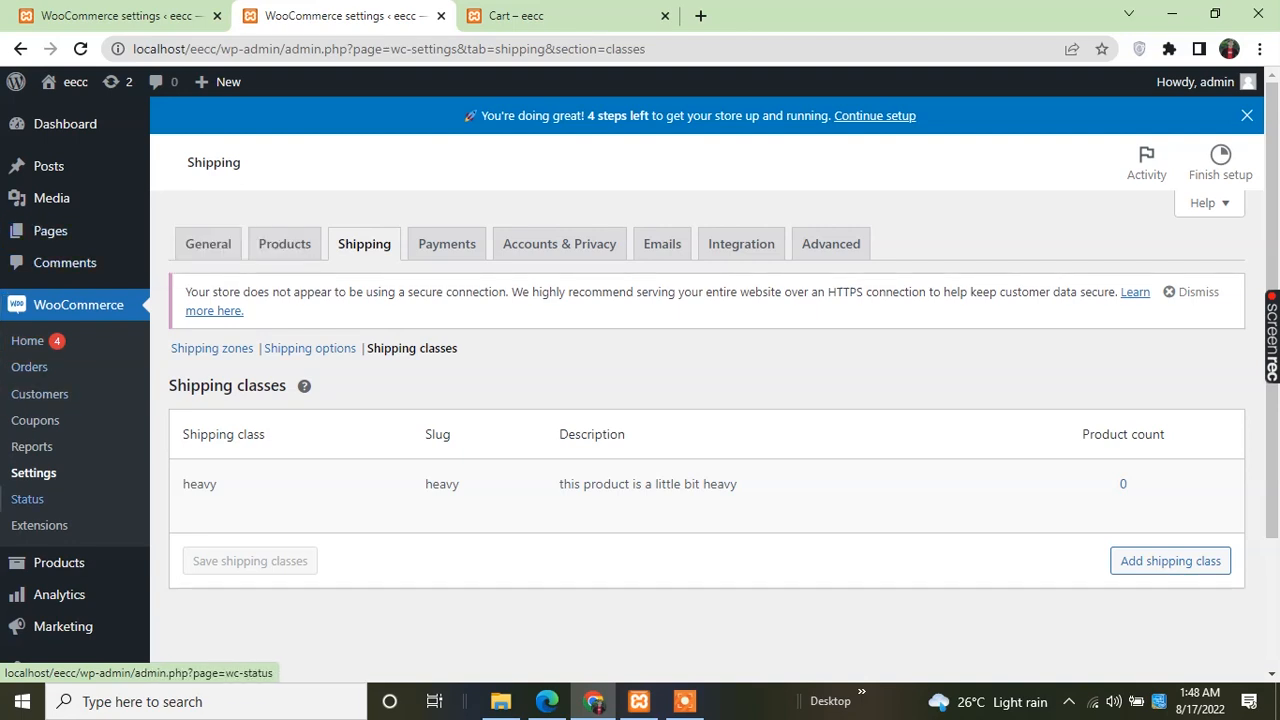
Open the store's list of all products in the admin area
mouse_move(59, 562)
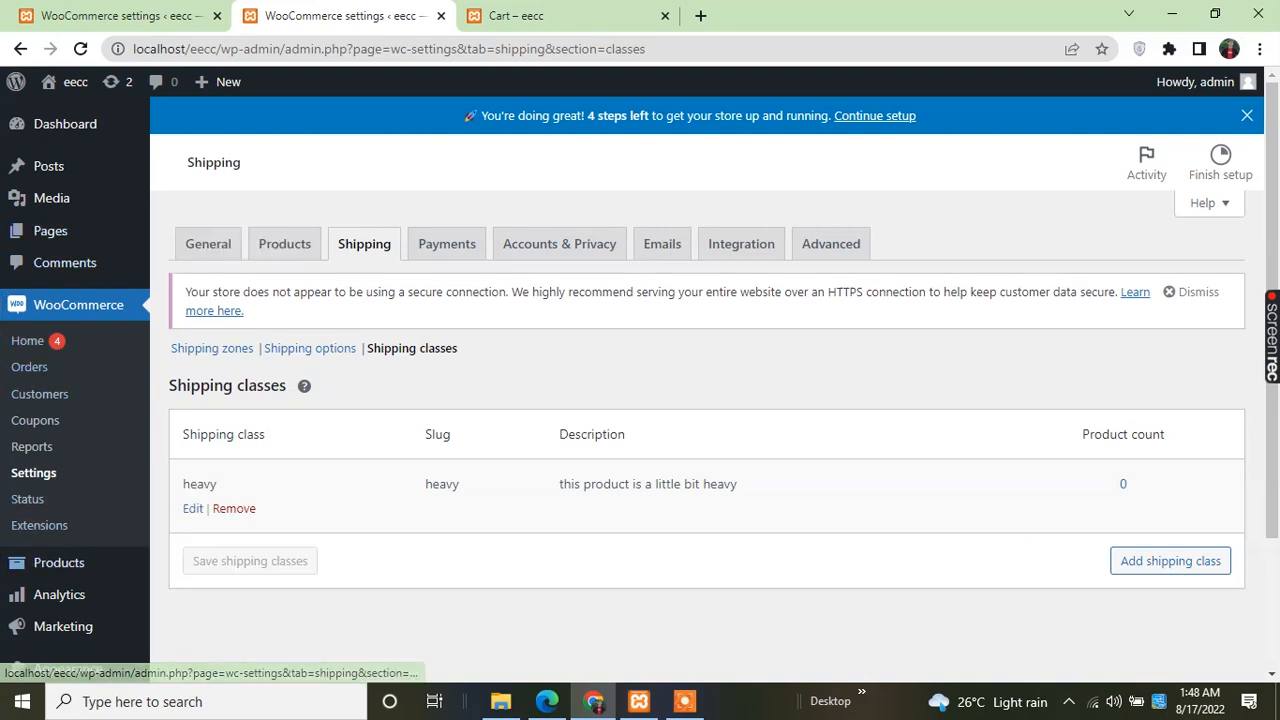
mouse_move(59, 594)
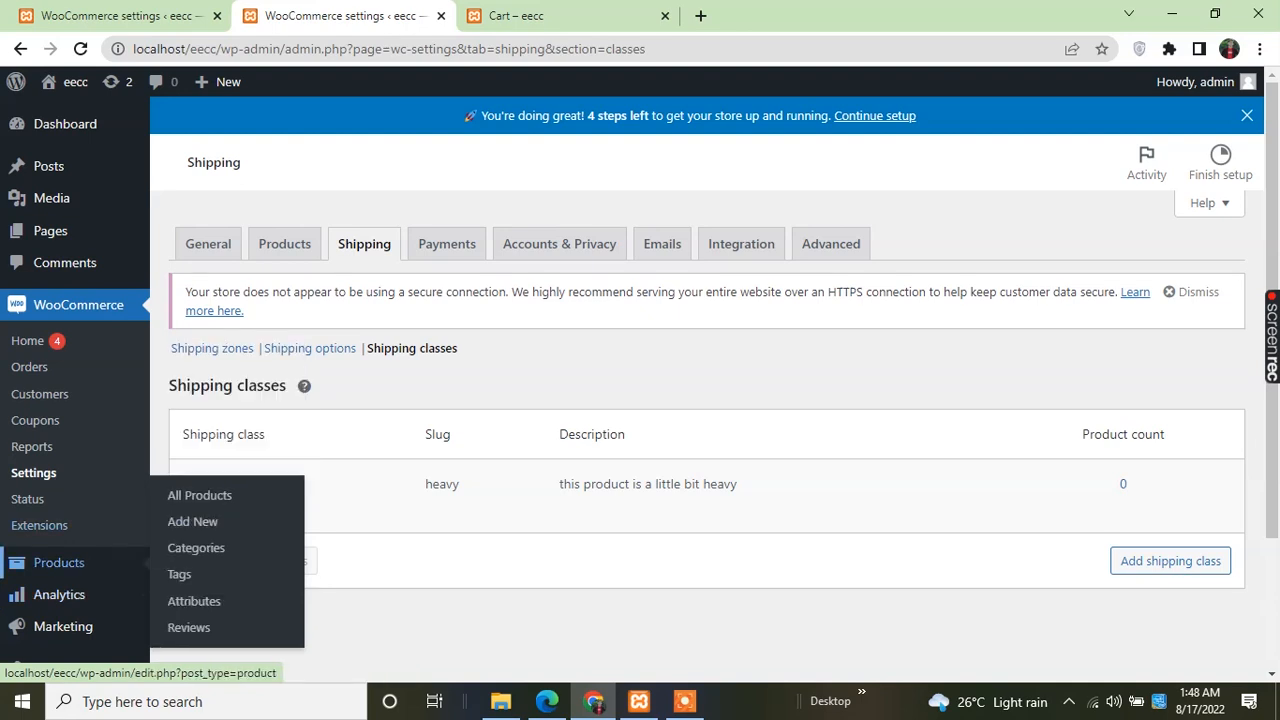
click(59, 562)
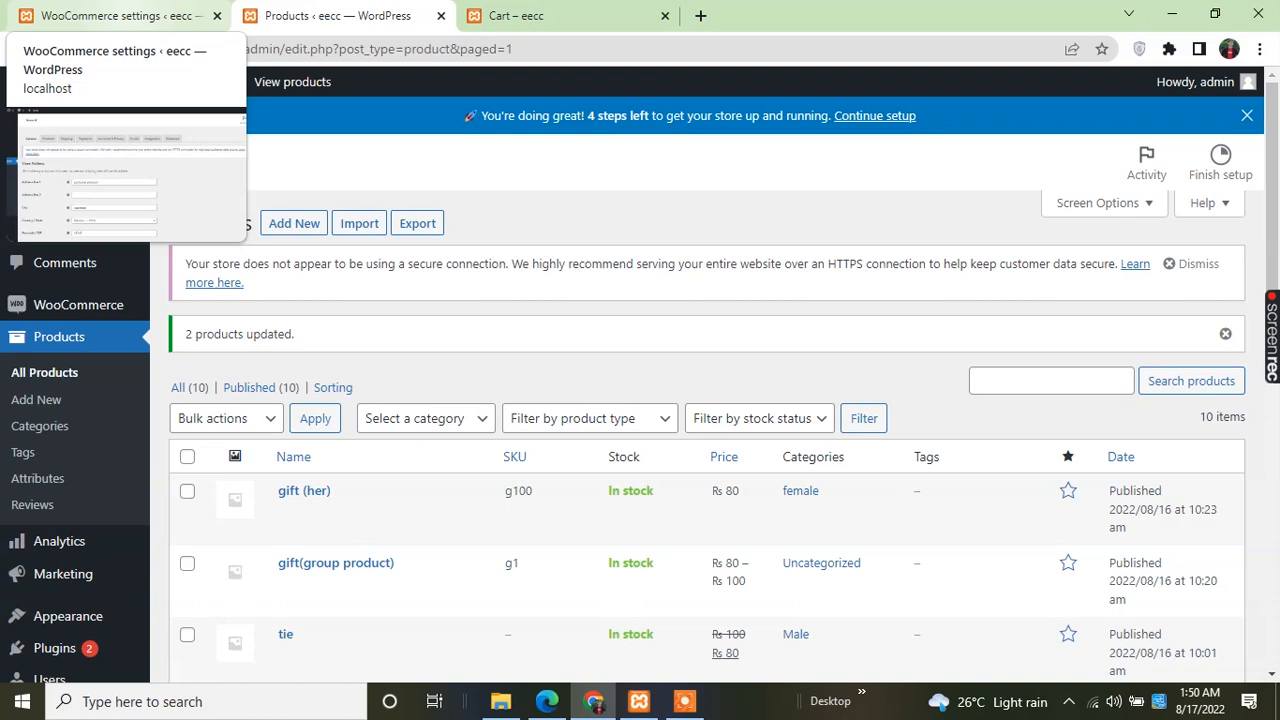
Open the "remote" shipping zone for editing from the WooCommerce settings and bring up its shipping methods
click(110, 15)
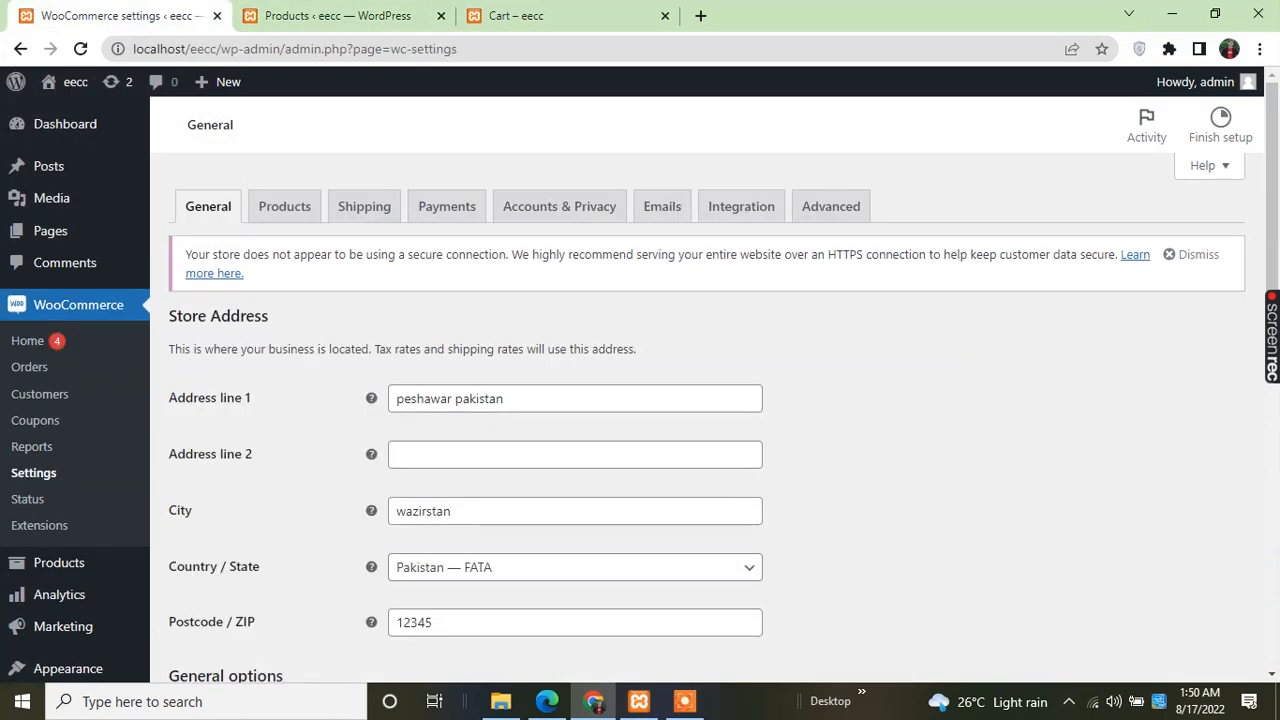
scroll(364, 206, down, 2)
scroll(364, 206, up, 2)
click(364, 206)
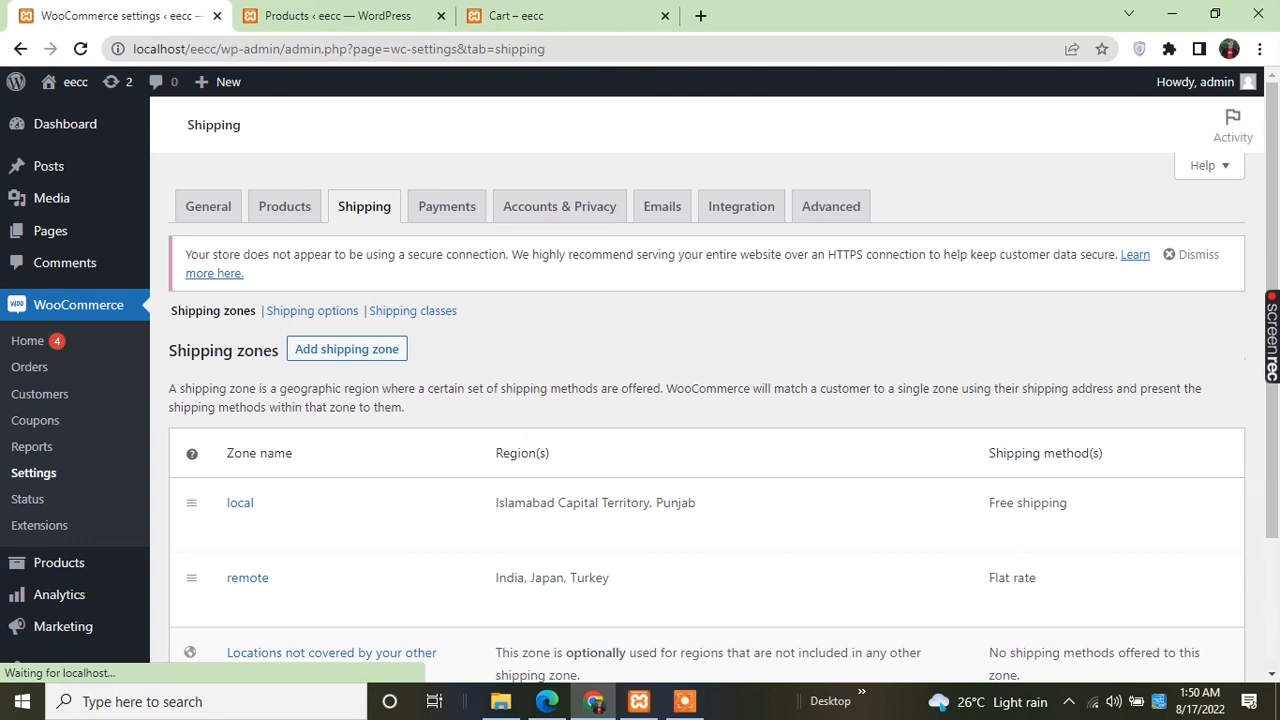
scroll(640, 420, down, 2)
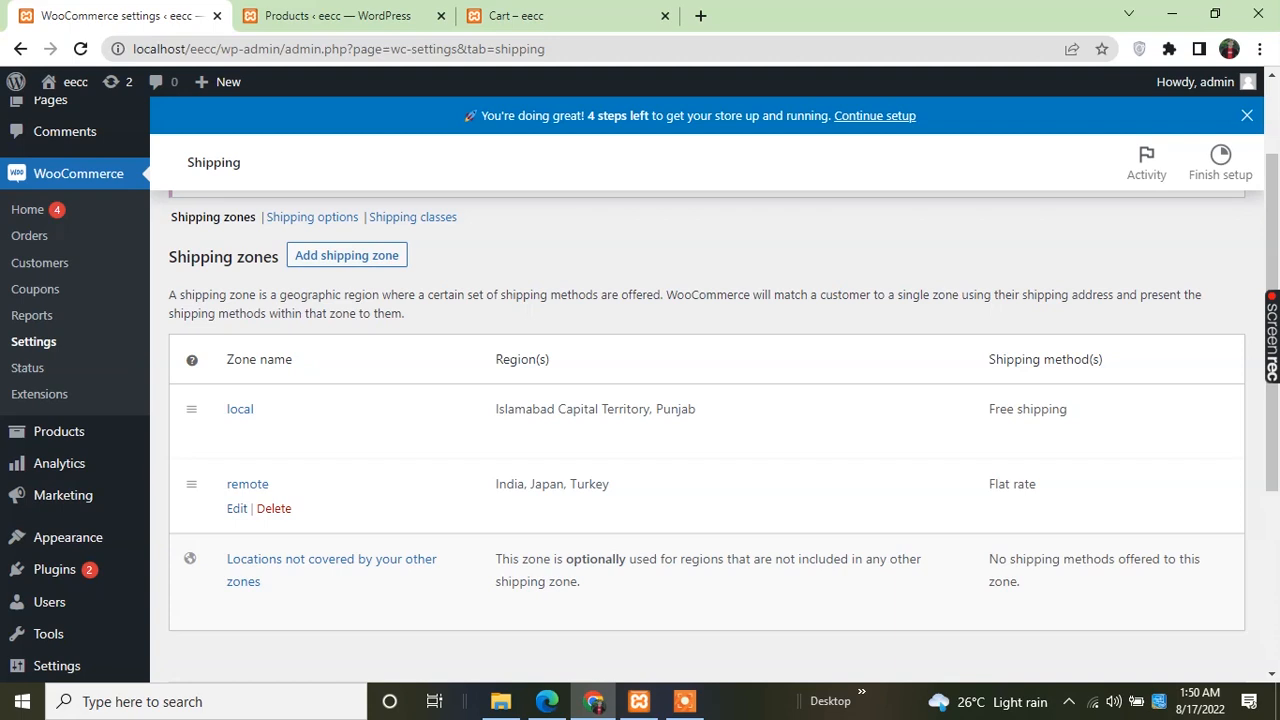
click(237, 508)
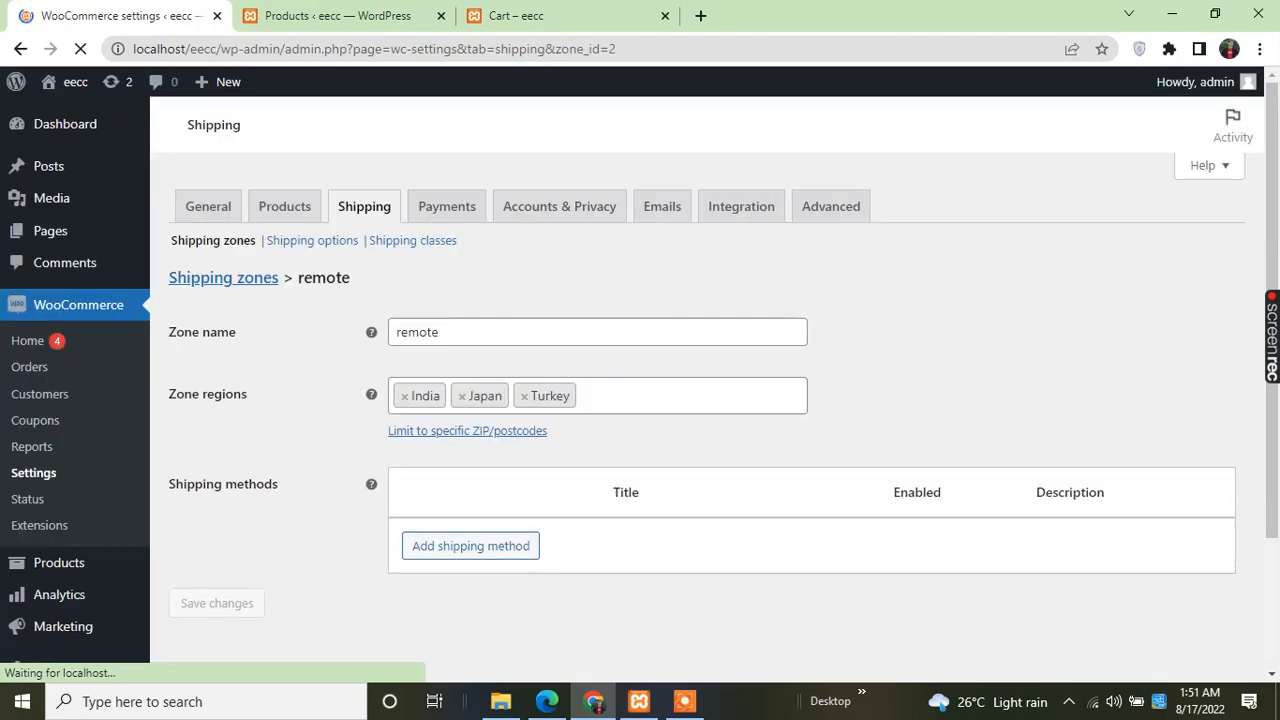
scroll(700, 400, down, 2)
scroll(700, 400, down, 1)
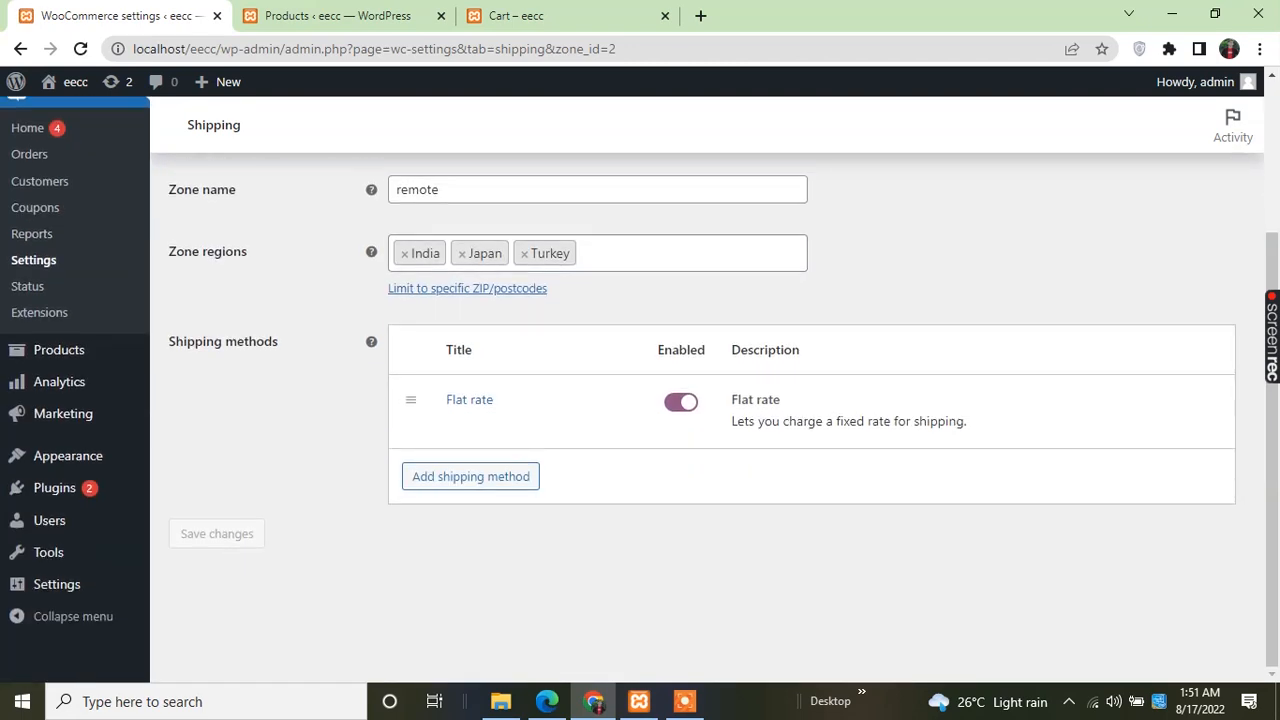
Enter a cost for the "heavy" shipping class in the remote zone's Flat rate method and save the changes
mouse_move(458, 423)
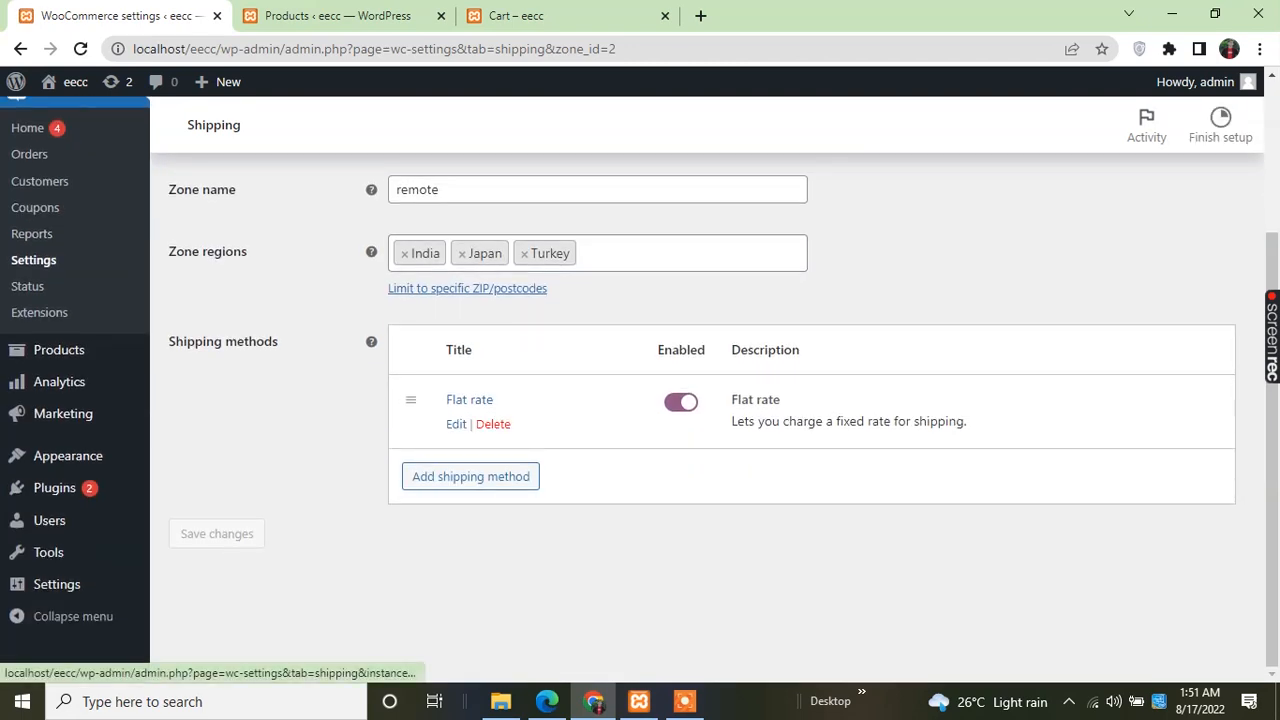
click(456, 424)
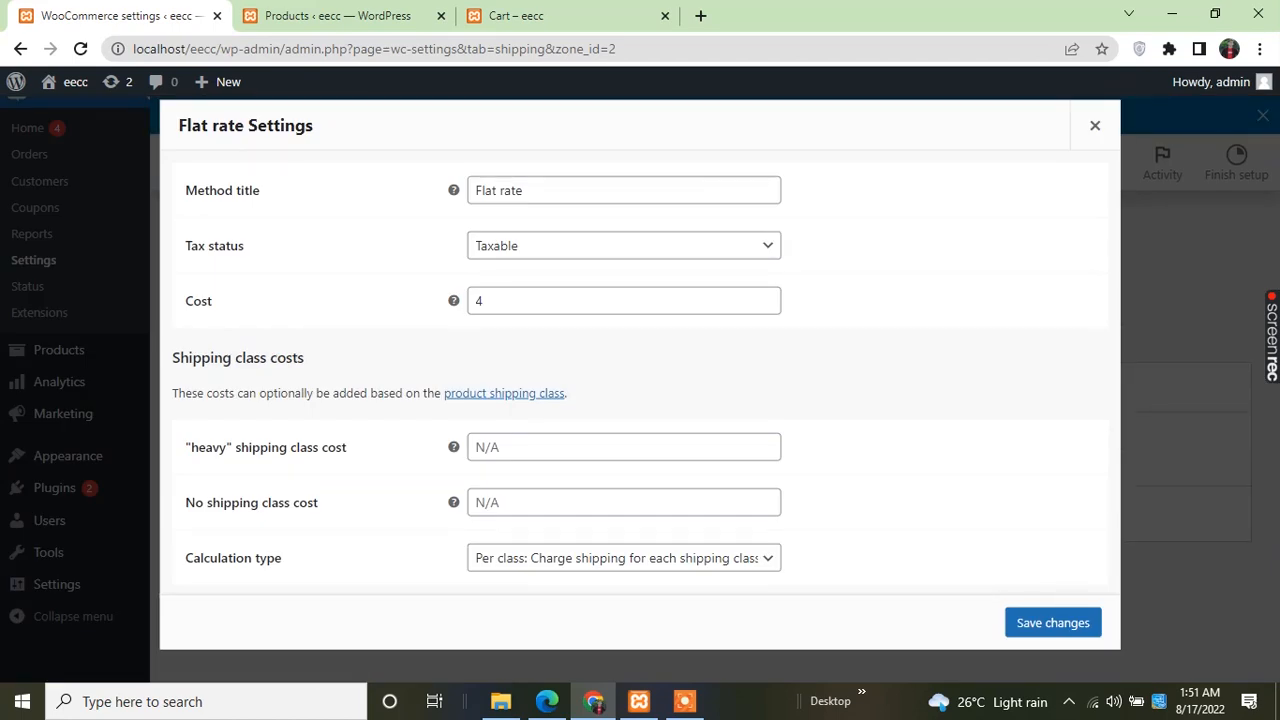
click(624, 447)
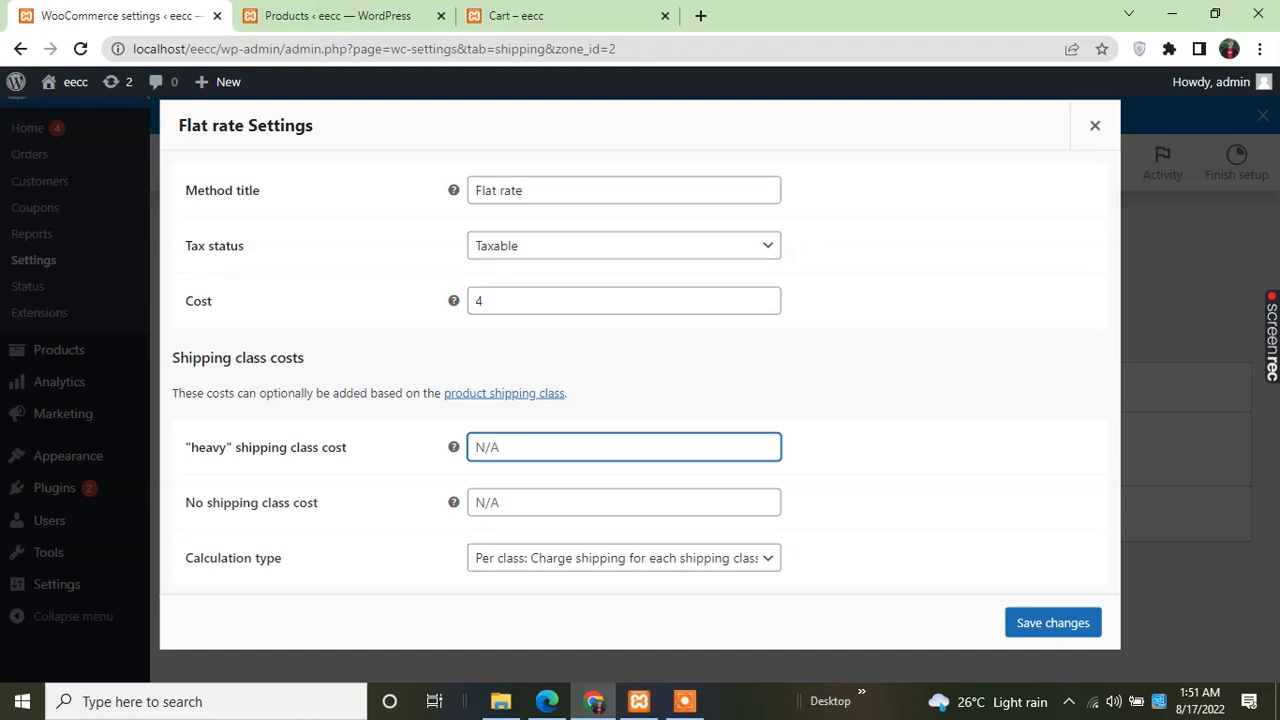
text(00)
key(Return)
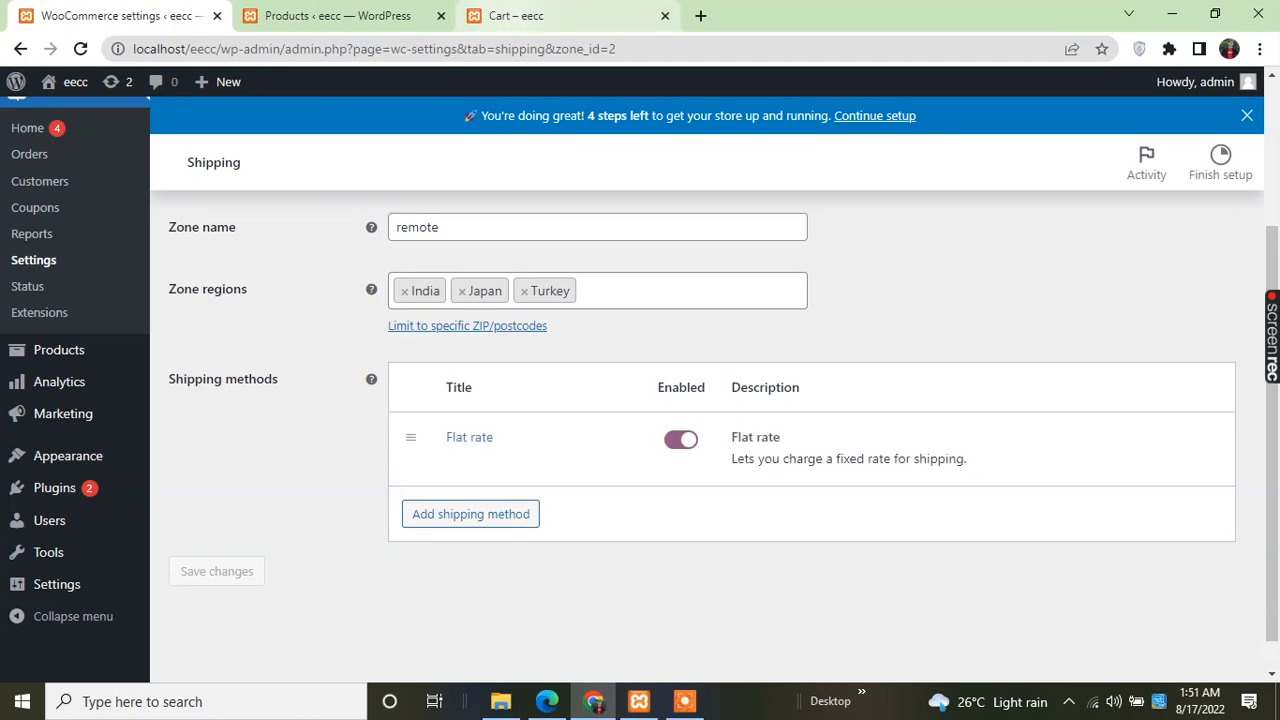
Go to the storefront's Shop page and add both shoes products, priced Rs 80 and Rs 100, to the cart
click(516, 15)
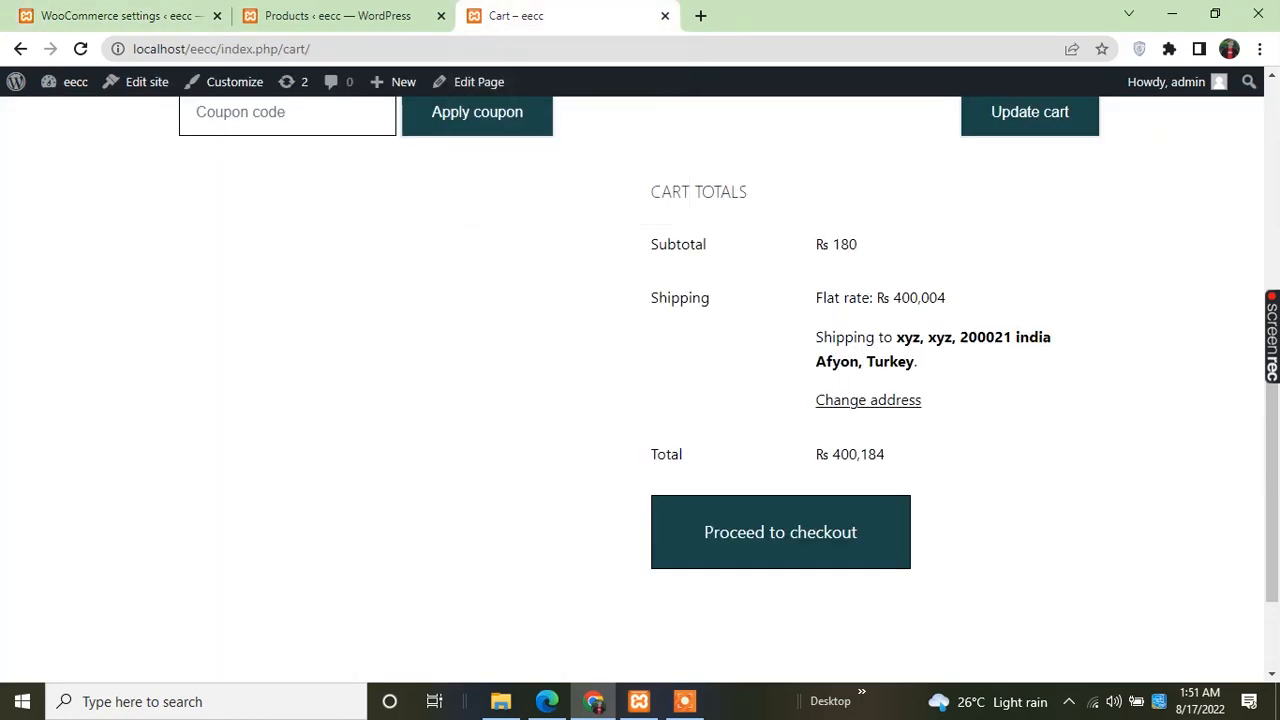
scroll(640, 390, up, 8)
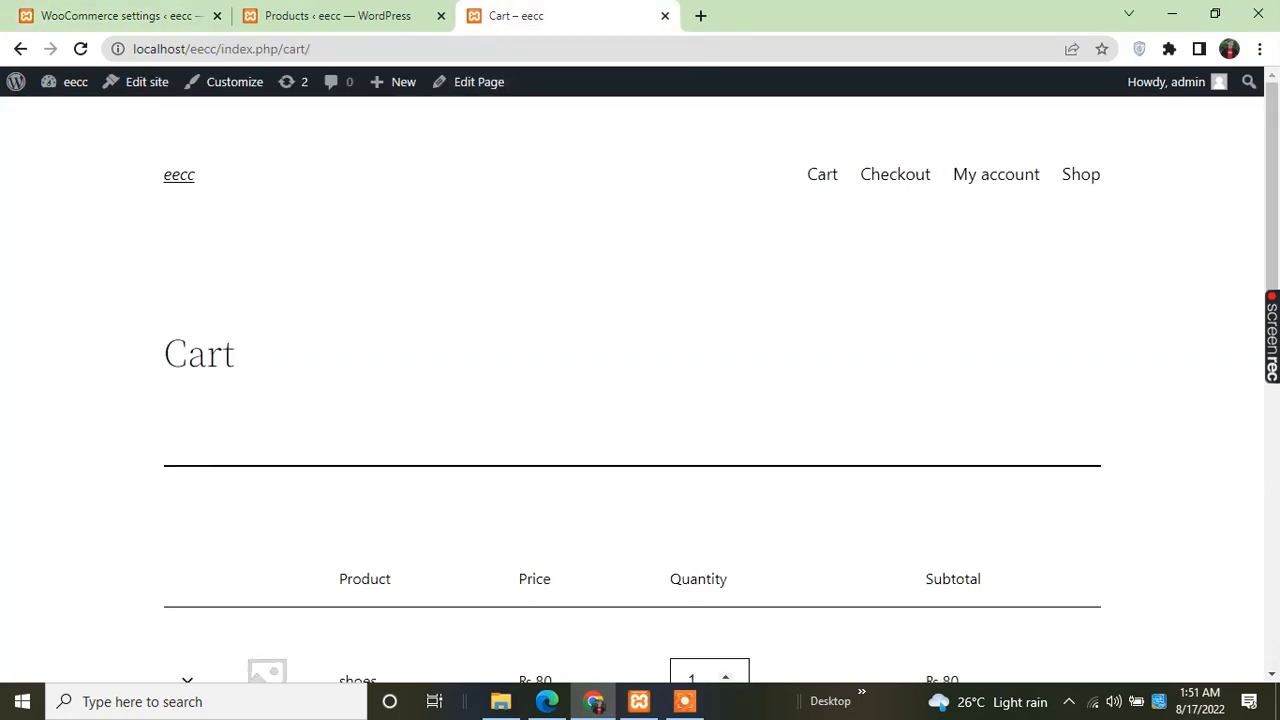
click(1081, 175)
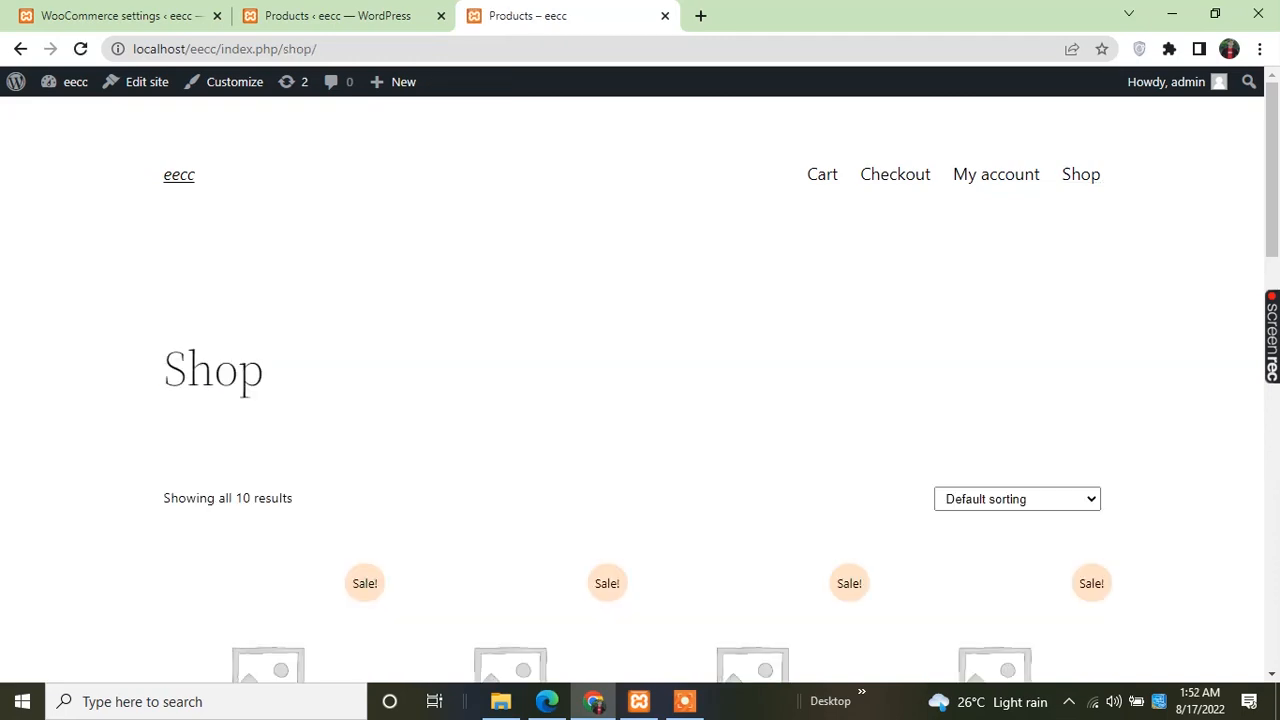
scroll(509, 400, down, 2)
scroll(509, 400, down, 3)
scroll(509, 340, down, 3)
scroll(266, 525, up, 2)
scroll(266, 525, down, 1)
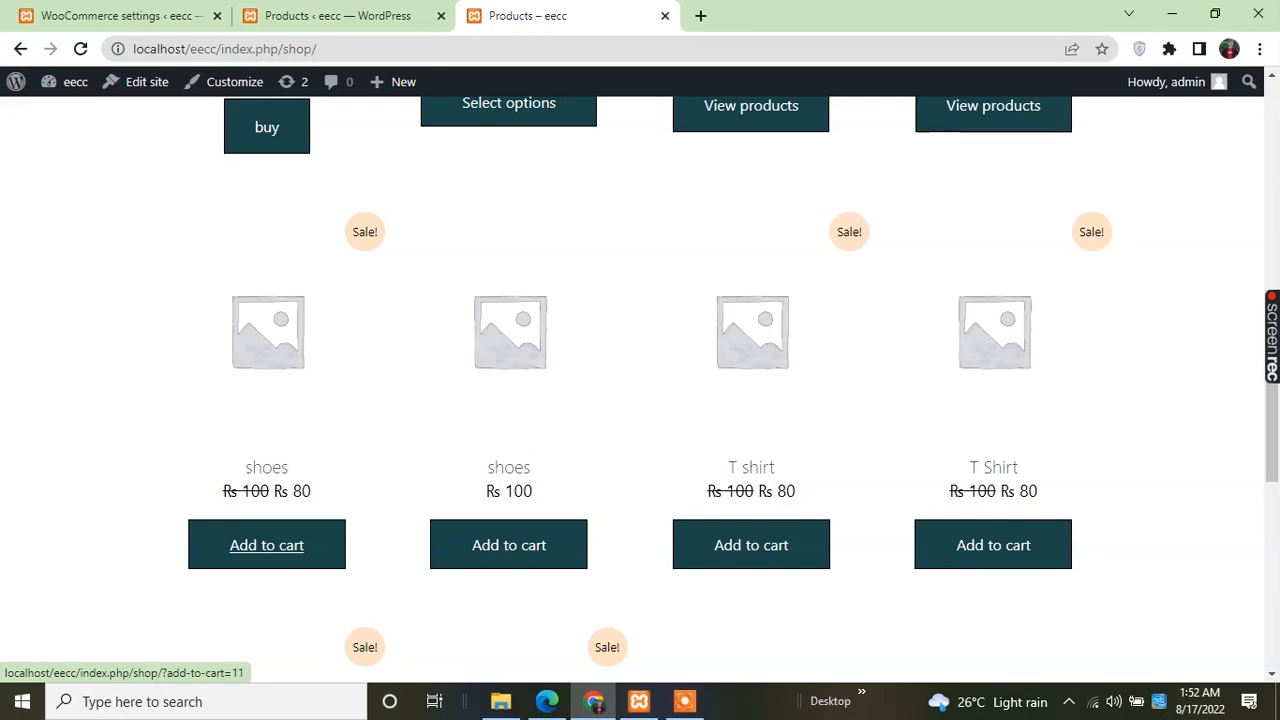
click(266, 545)
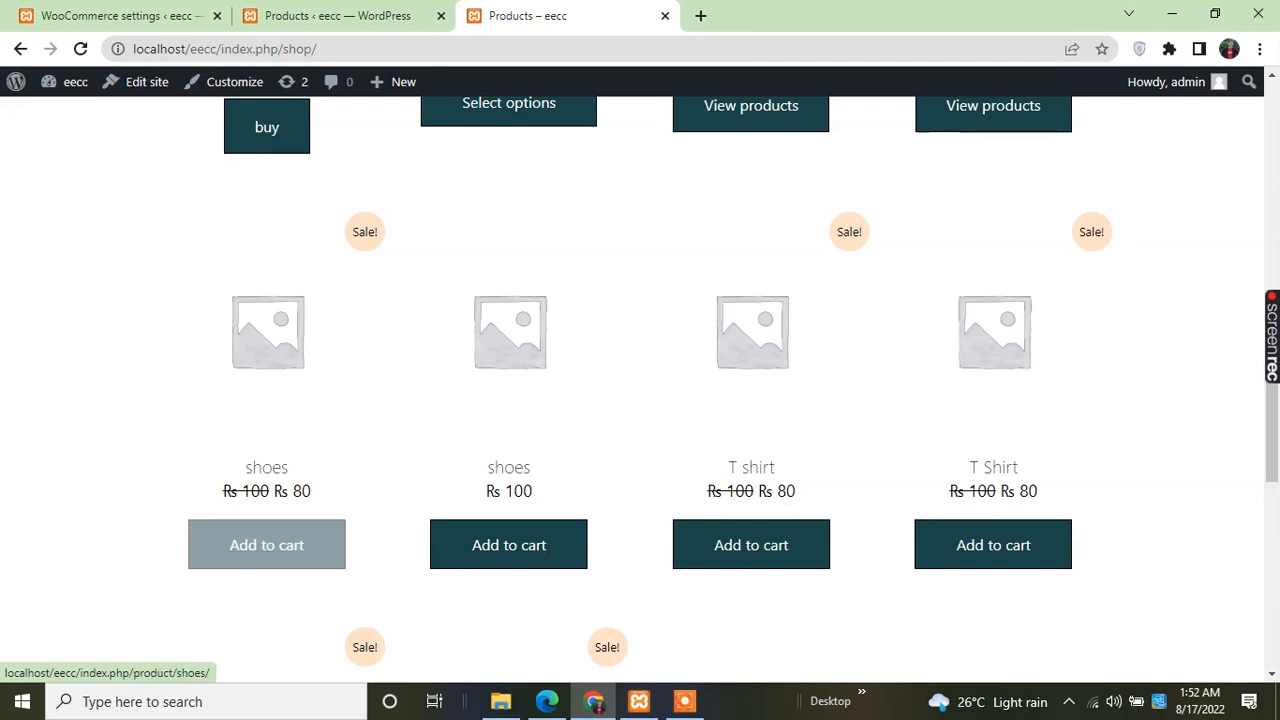
click(509, 545)
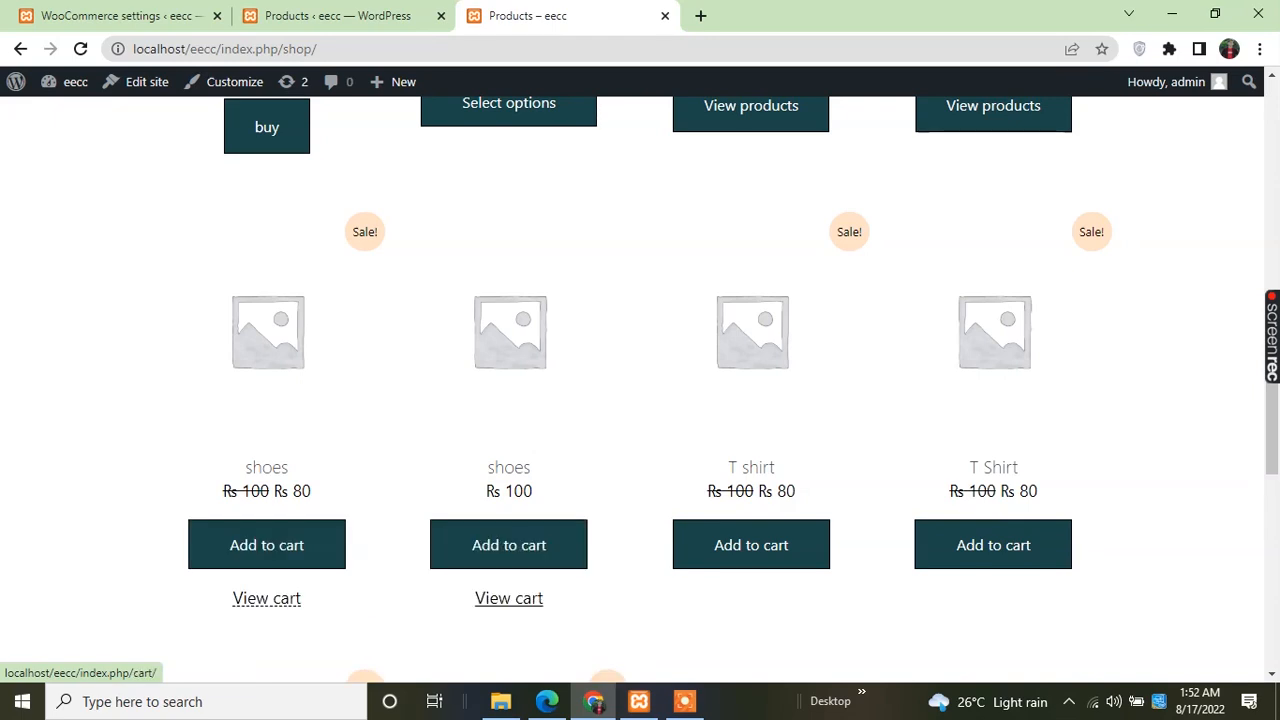
View the cart and check the flat rate shipping charge and the order total
click(266, 598)
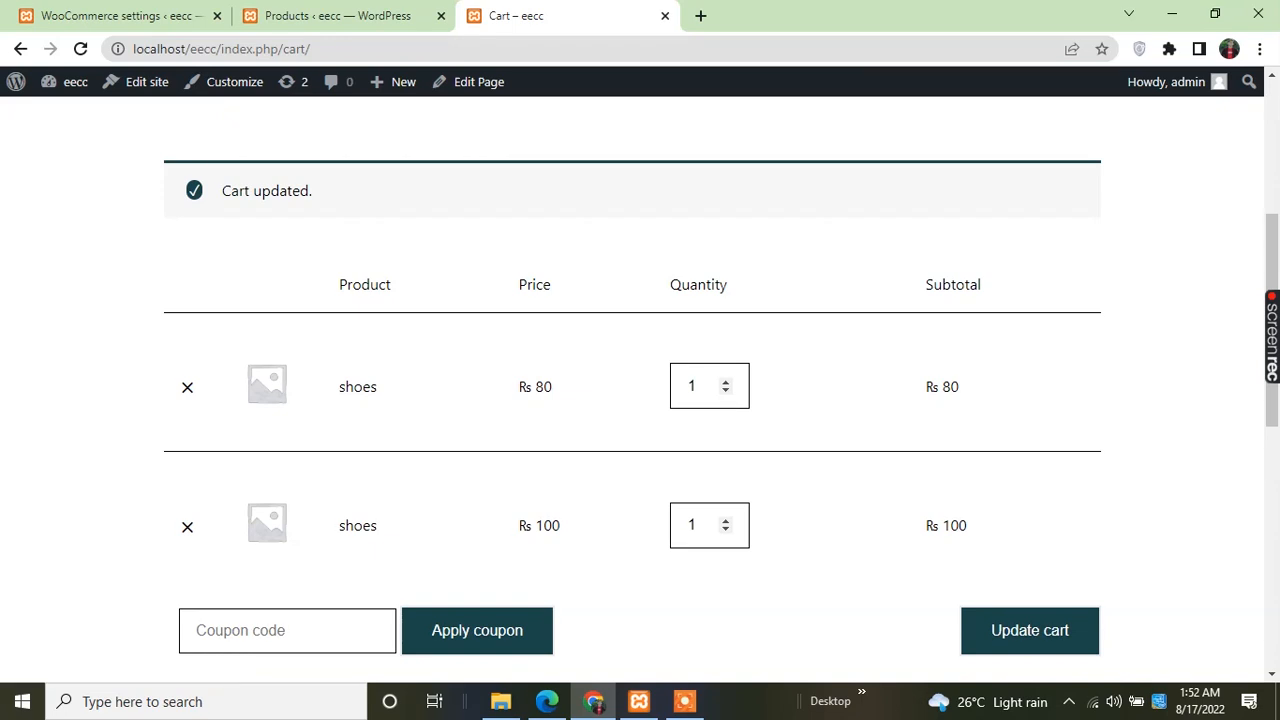
scroll(640, 390, down, 3)
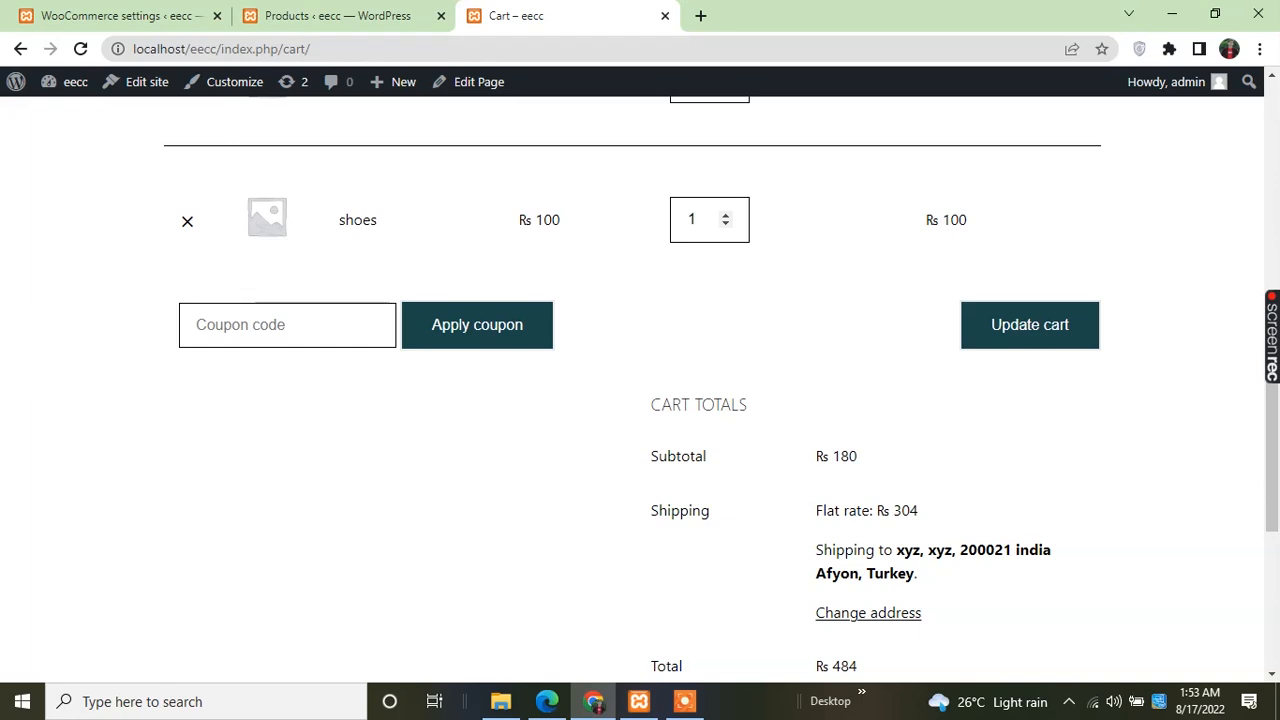
scroll(640, 390, down, 3)
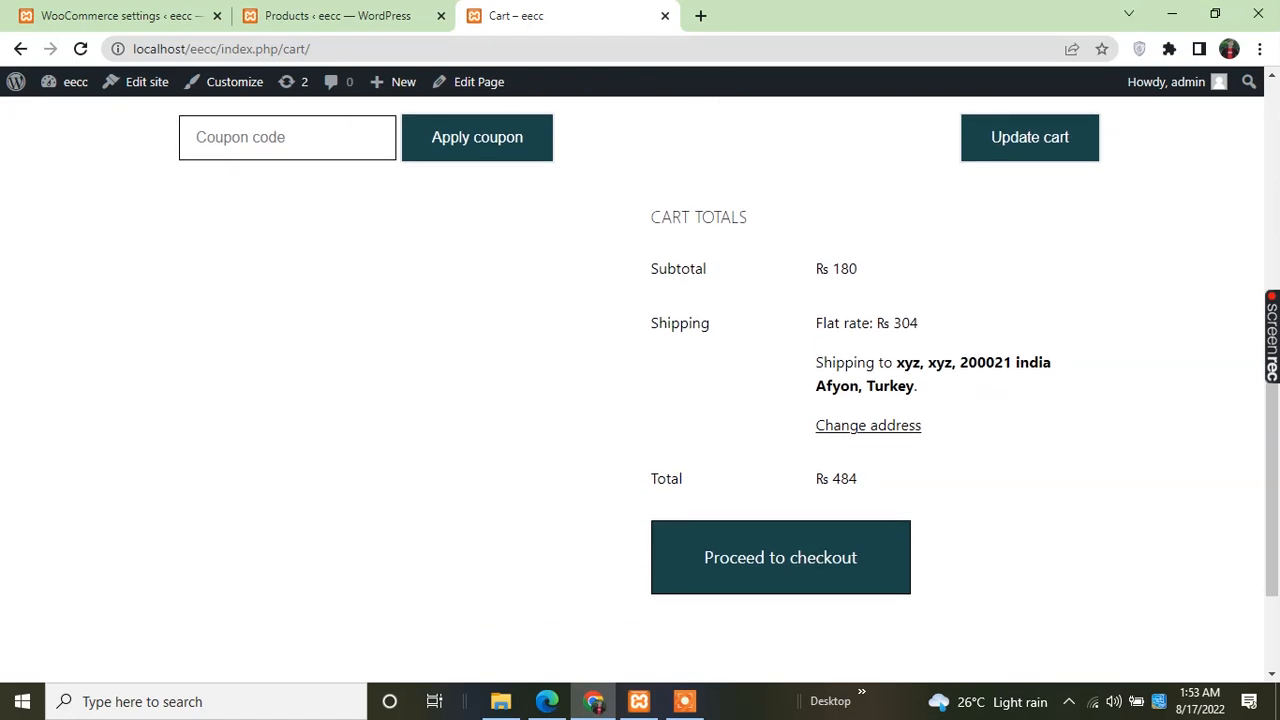